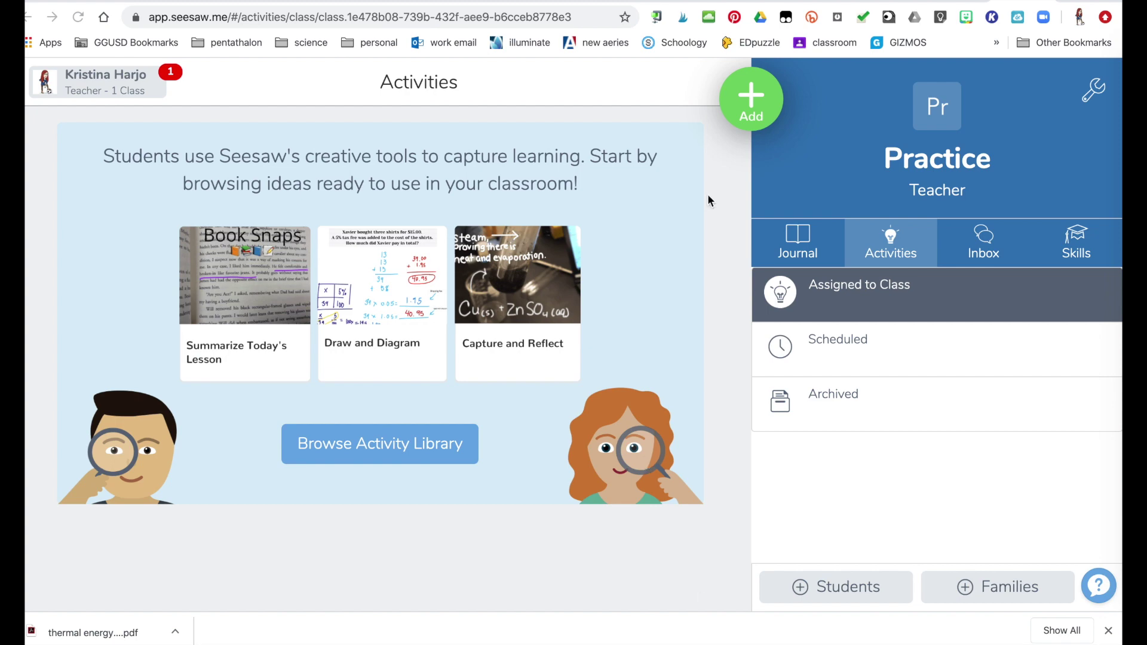
# Step: Turn on link sharing for the Stars and Galaxies Flip Book presentation
pyautogui.hotkey('ctrl', 'Tab')
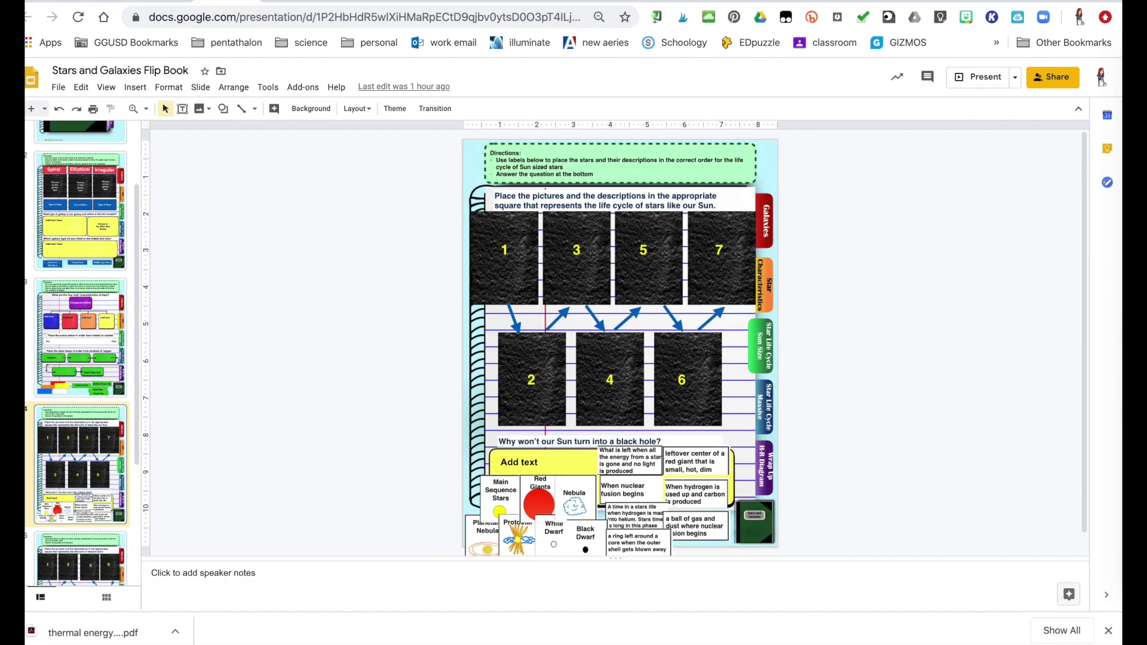
pyautogui.click(1051, 80)
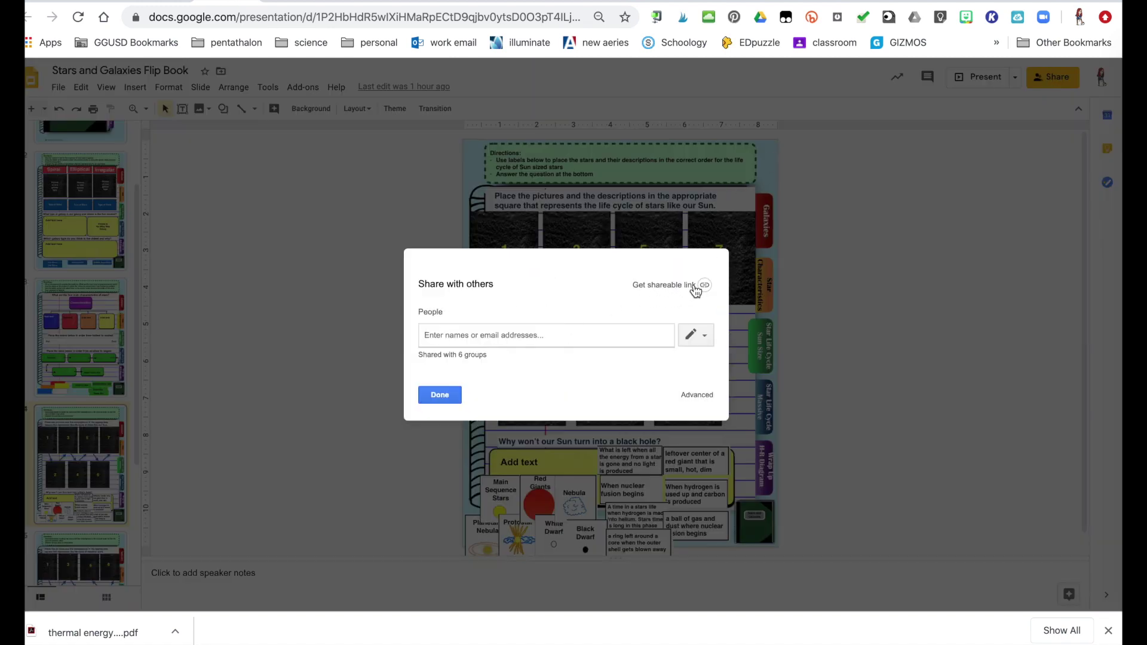
pyautogui.click(704, 286)
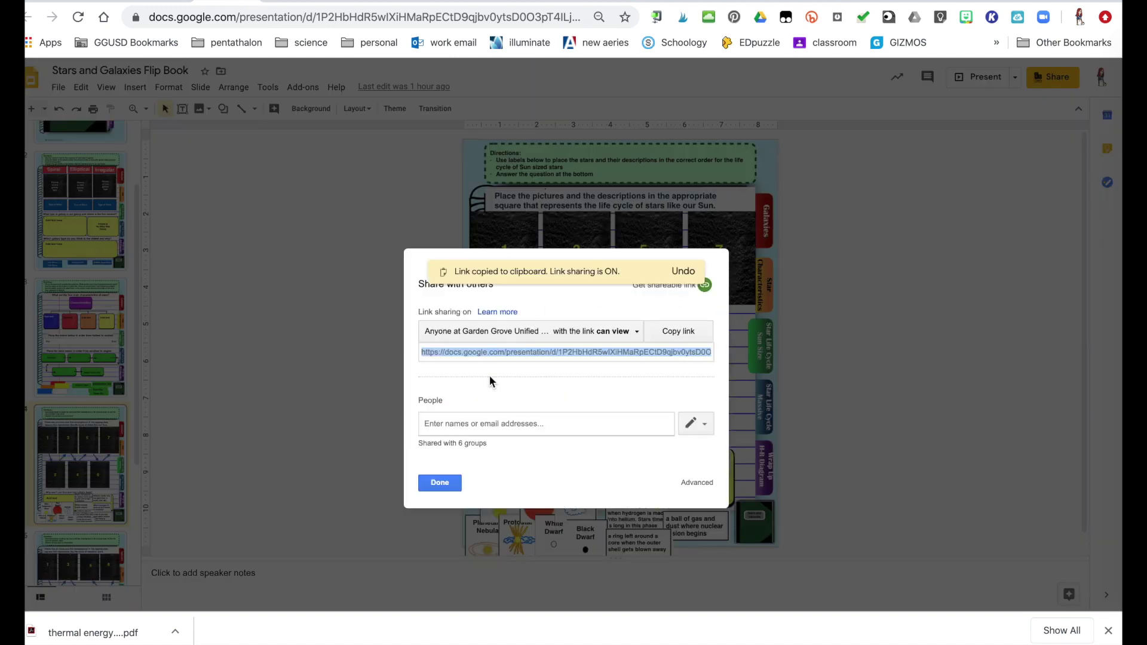
pyautogui.click(566, 333)
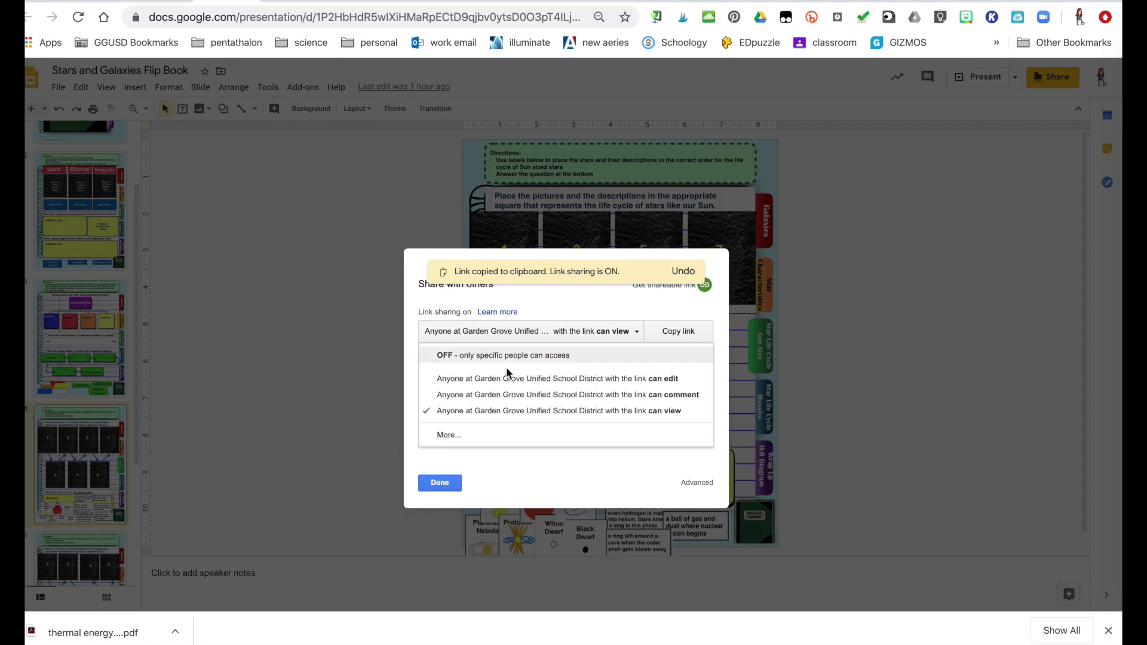
# Step: Set link access to 'On - Anyone with the link' and save the sharing change
pyautogui.click(439, 435)
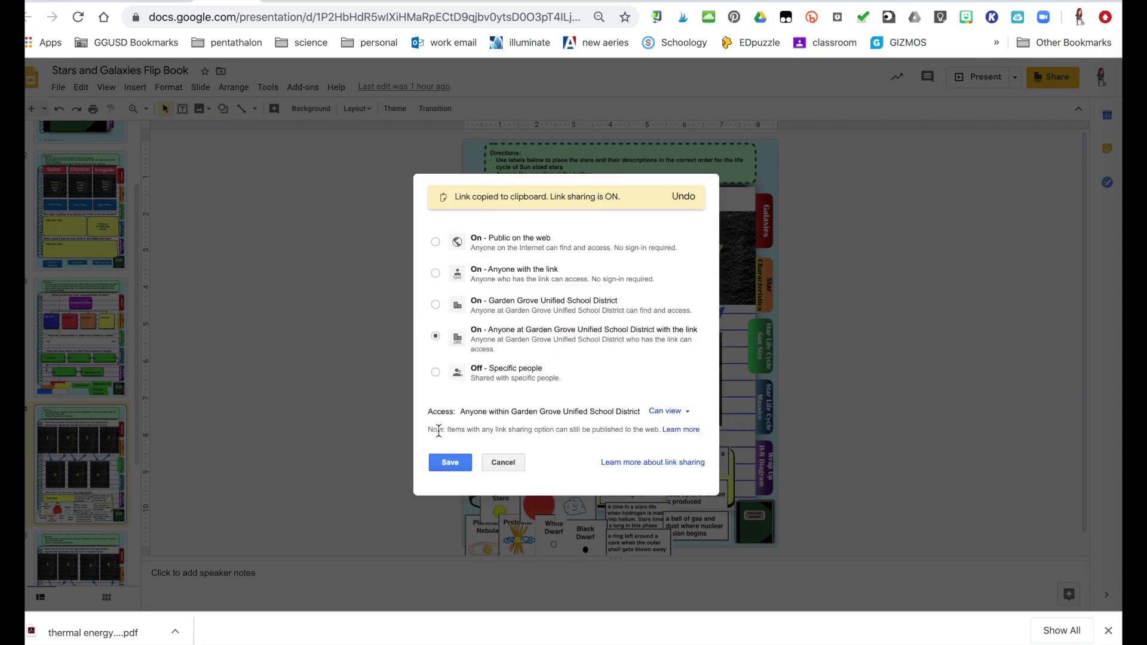
pyautogui.click(435, 273)
pyautogui.click(451, 464)
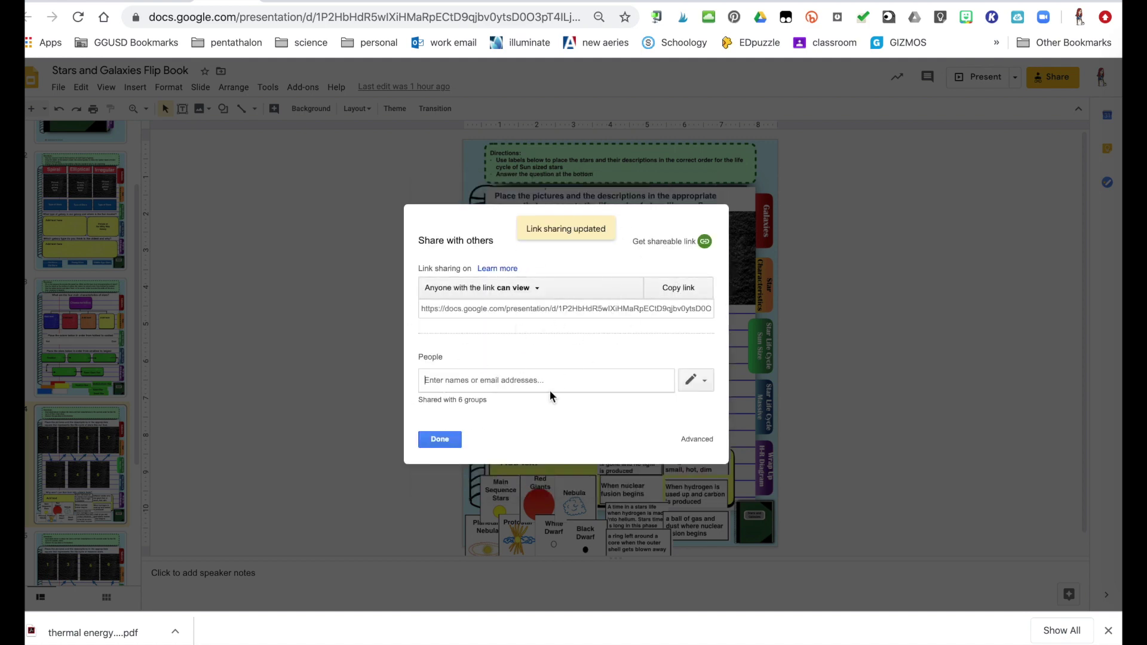
pyautogui.click(434, 441)
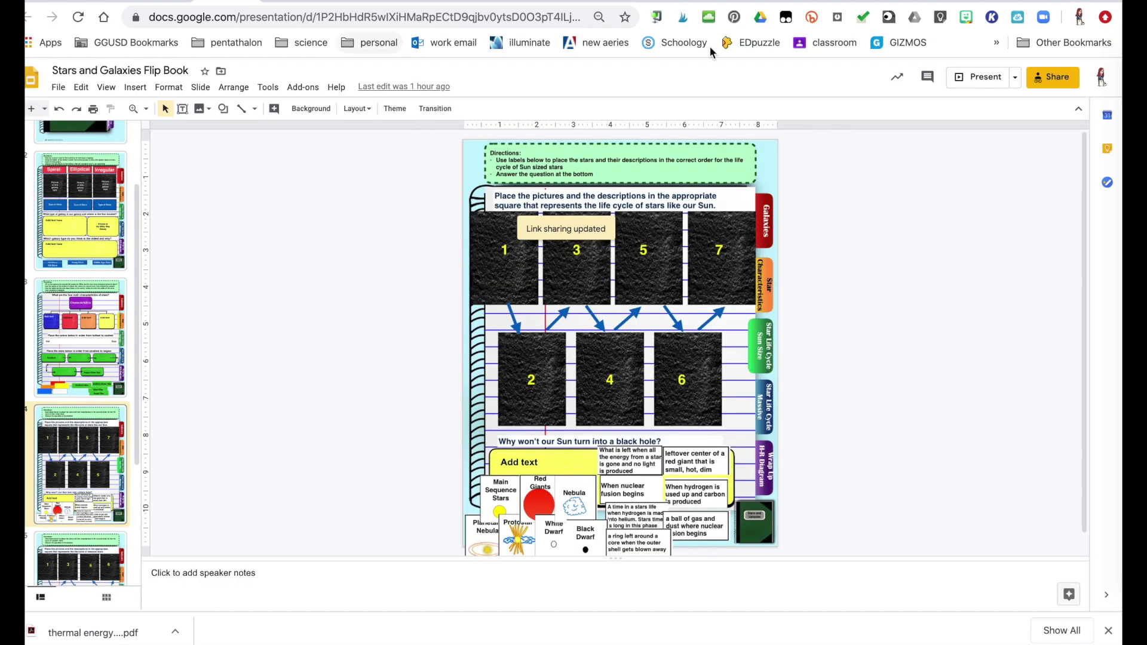
# Step: Start creating a brand-new activity to assign to the Seesaw class
pyautogui.click(1024, 5)
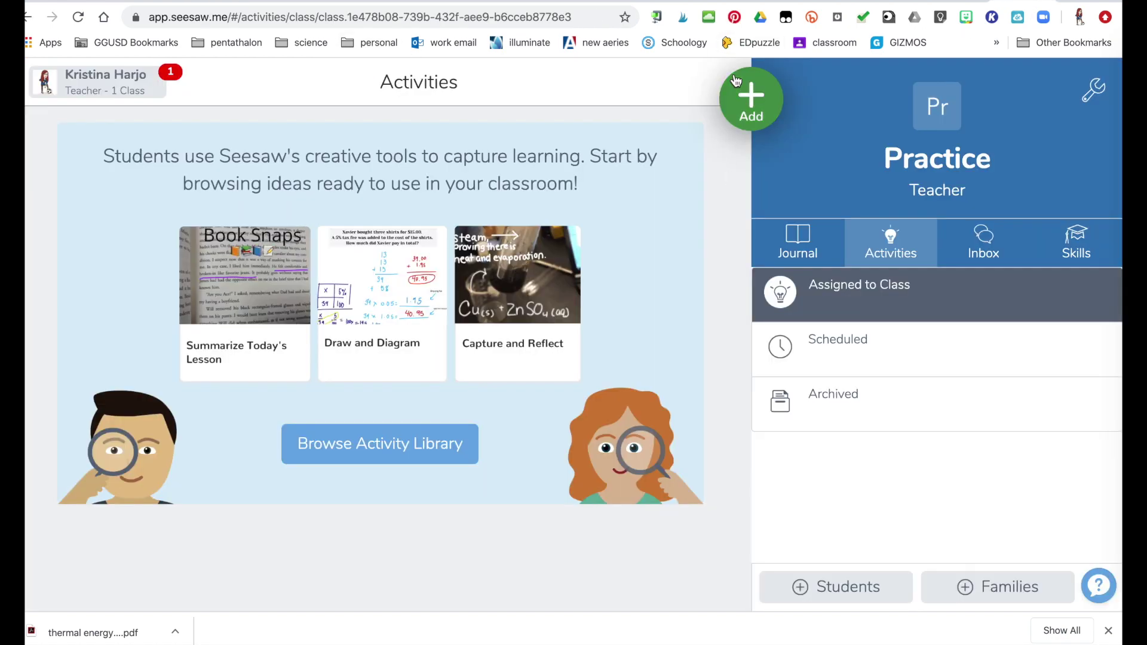
pyautogui.click(752, 92)
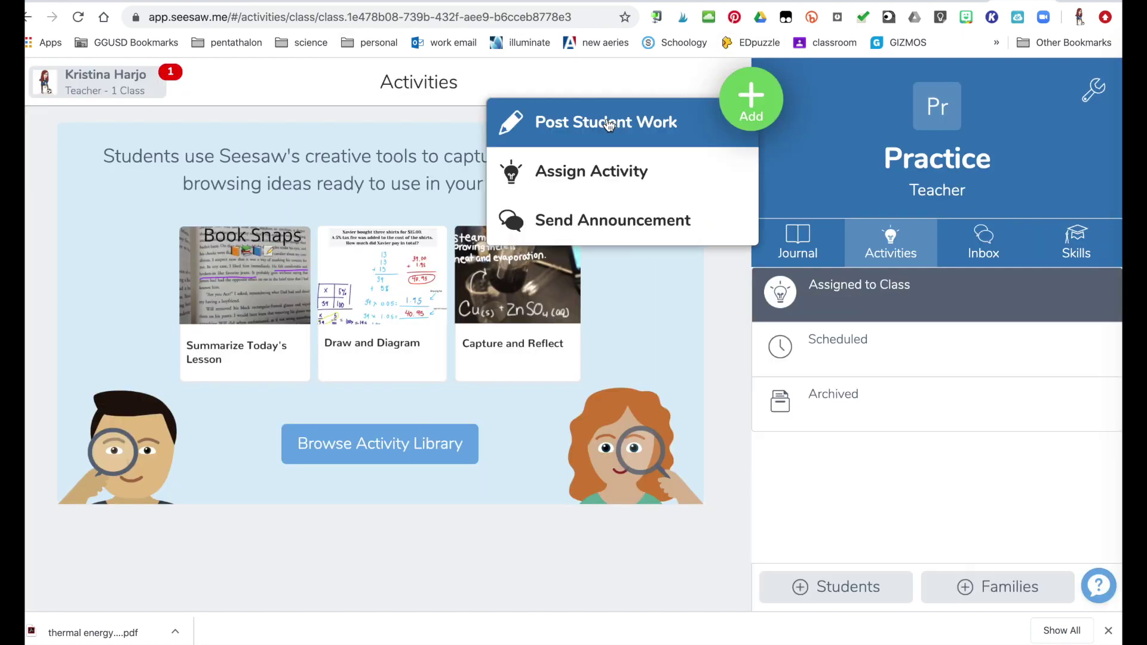
pyautogui.click(592, 181)
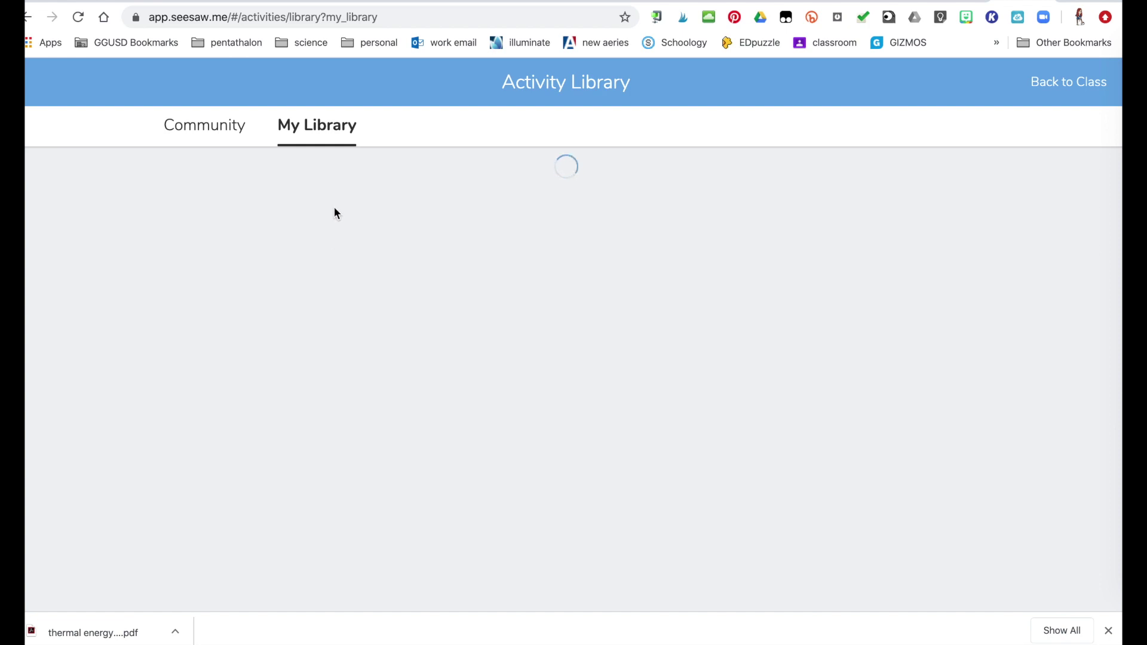
pyautogui.click(241, 317)
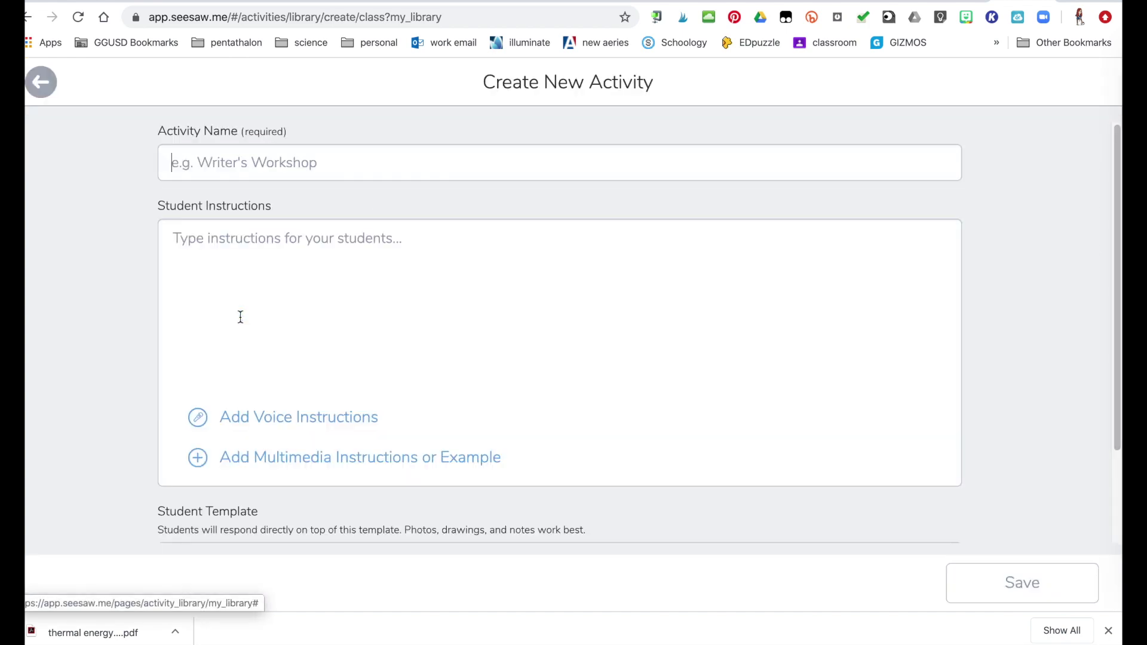
pyautogui.write('t')
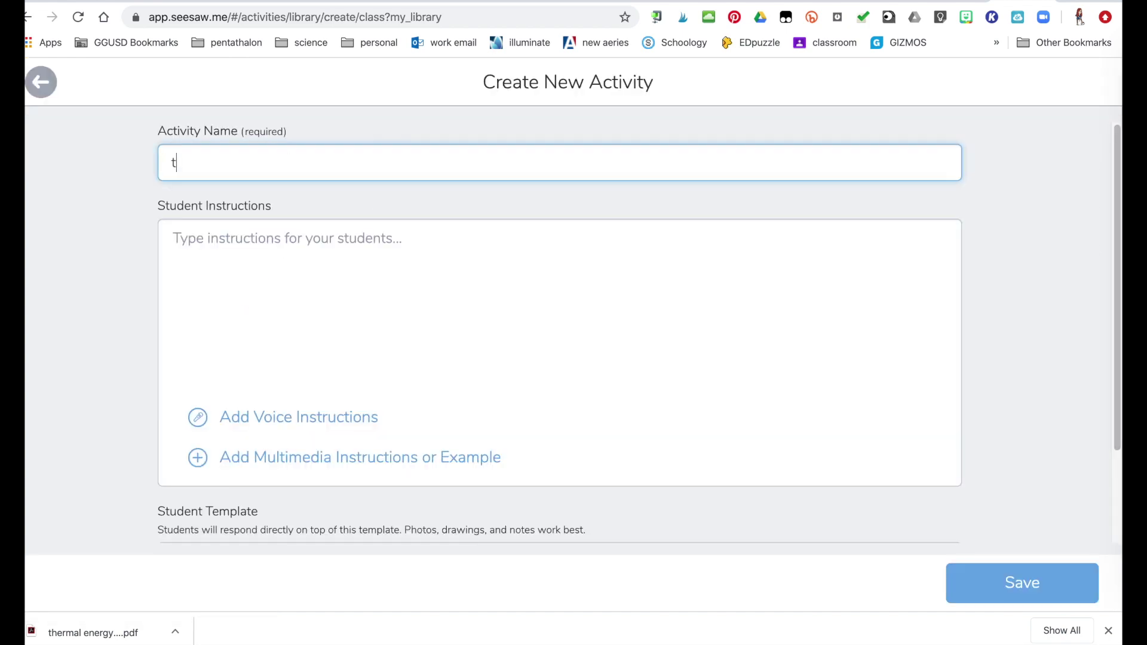
pyautogui.write('itle')
# Step: Enter the student instructions and bring up the choices for attaching an example
pyautogui.click(316, 245)
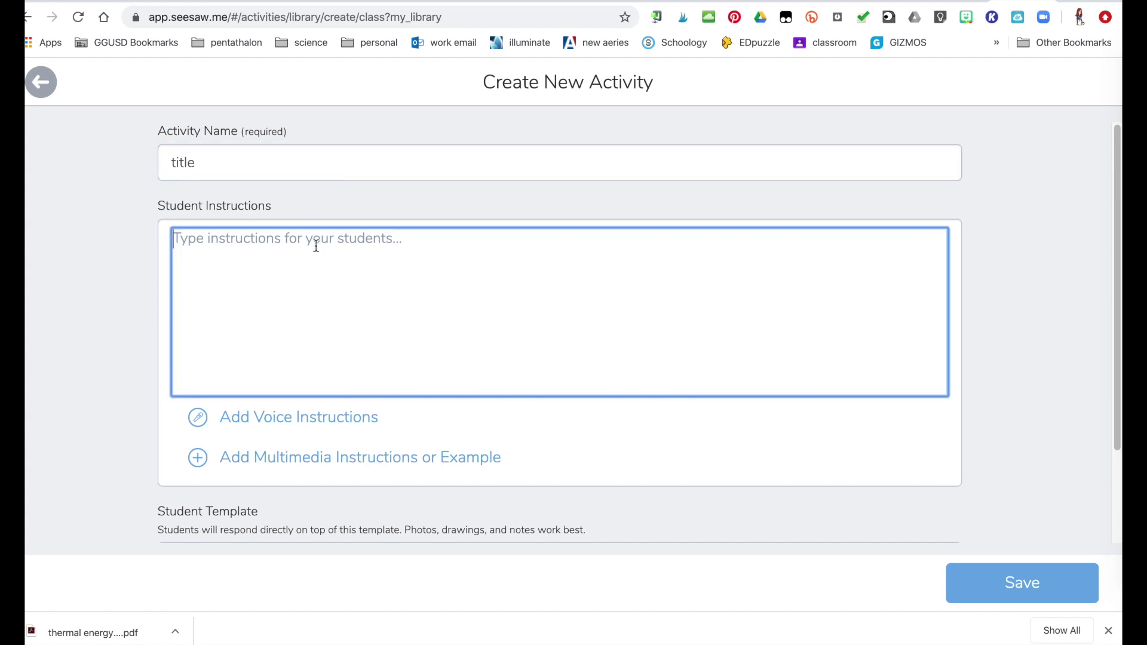
pyautogui.write('directions')
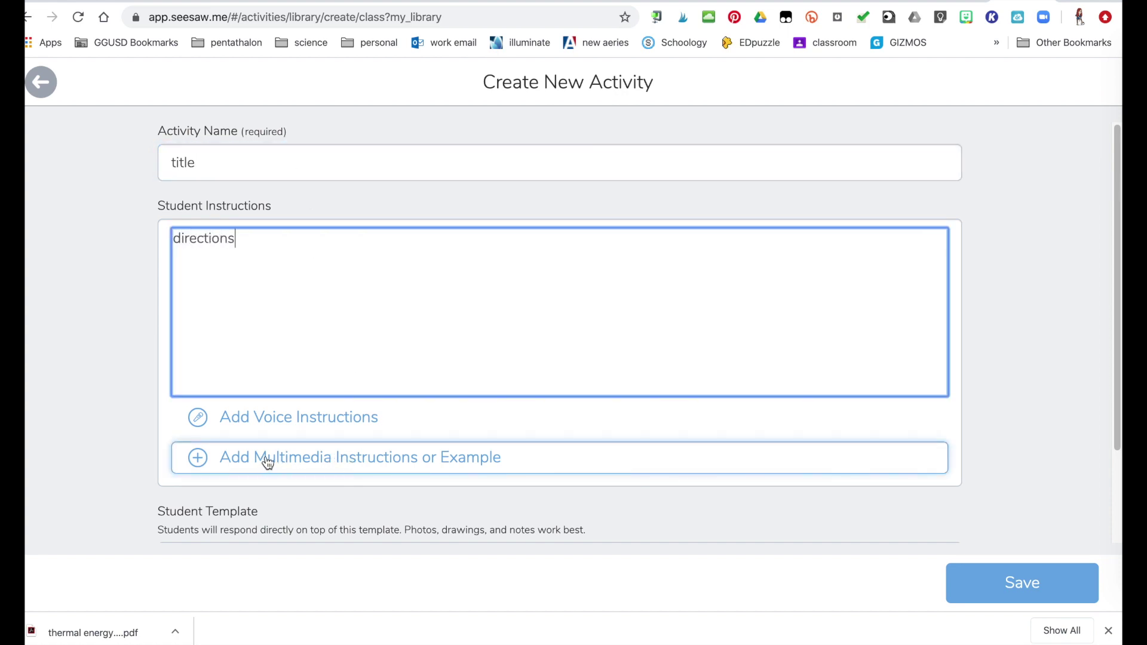
pyautogui.click(425, 461)
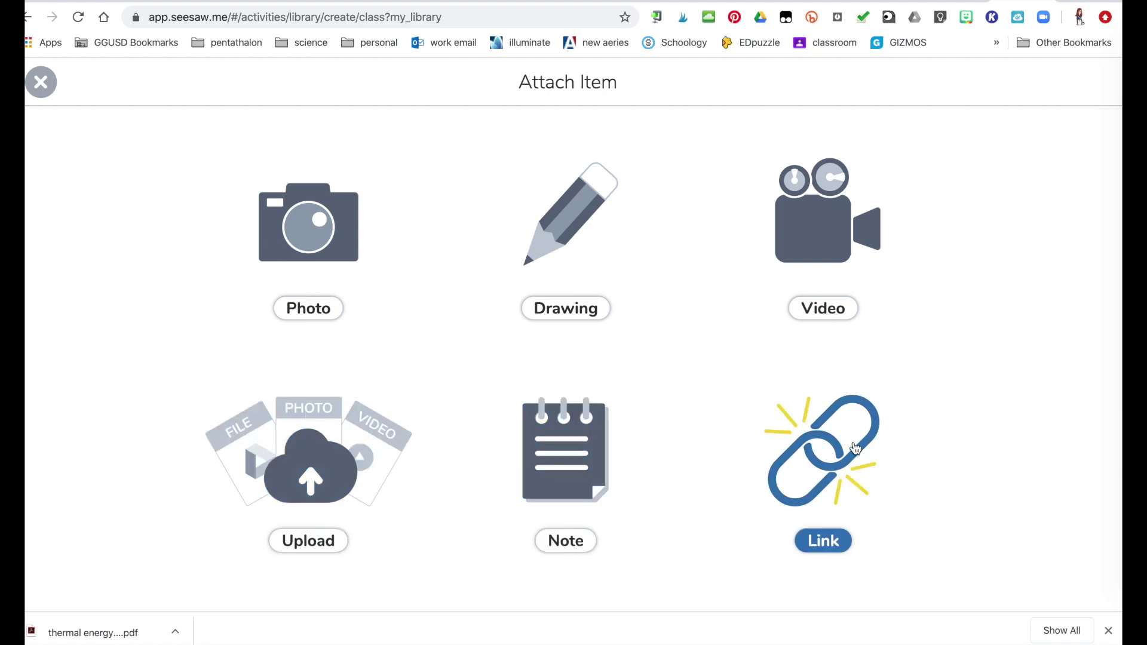
# Step: Choose a link example and copy the flip book presentation's web address
pyautogui.click(831, 446)
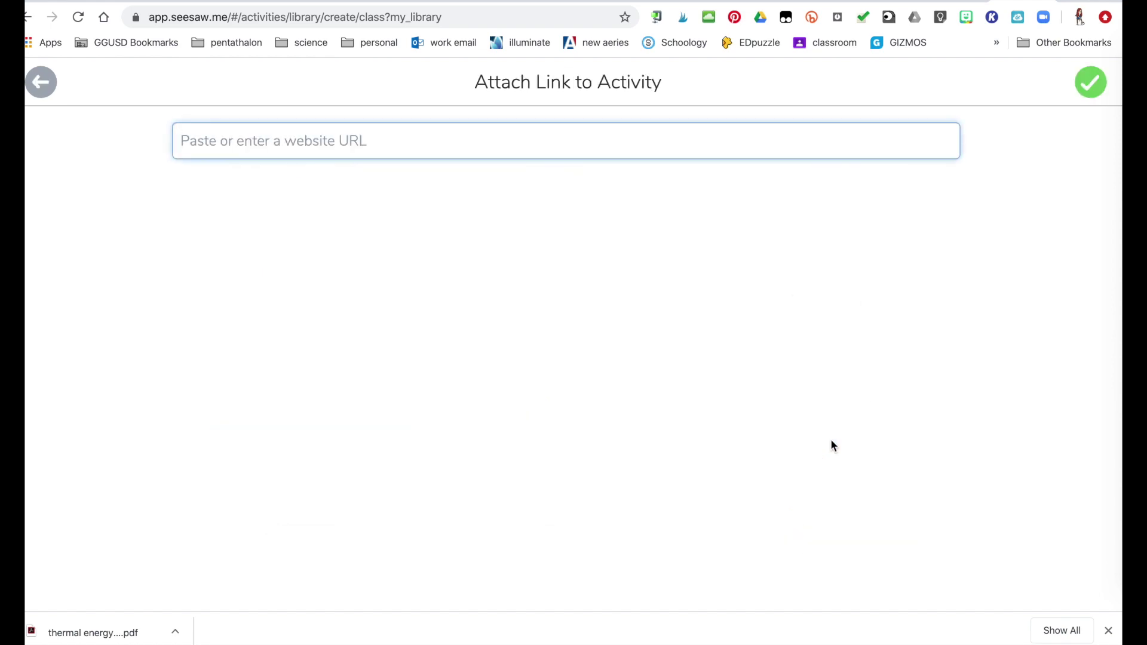
pyautogui.click(240, 4)
pyautogui.click(420, 20)
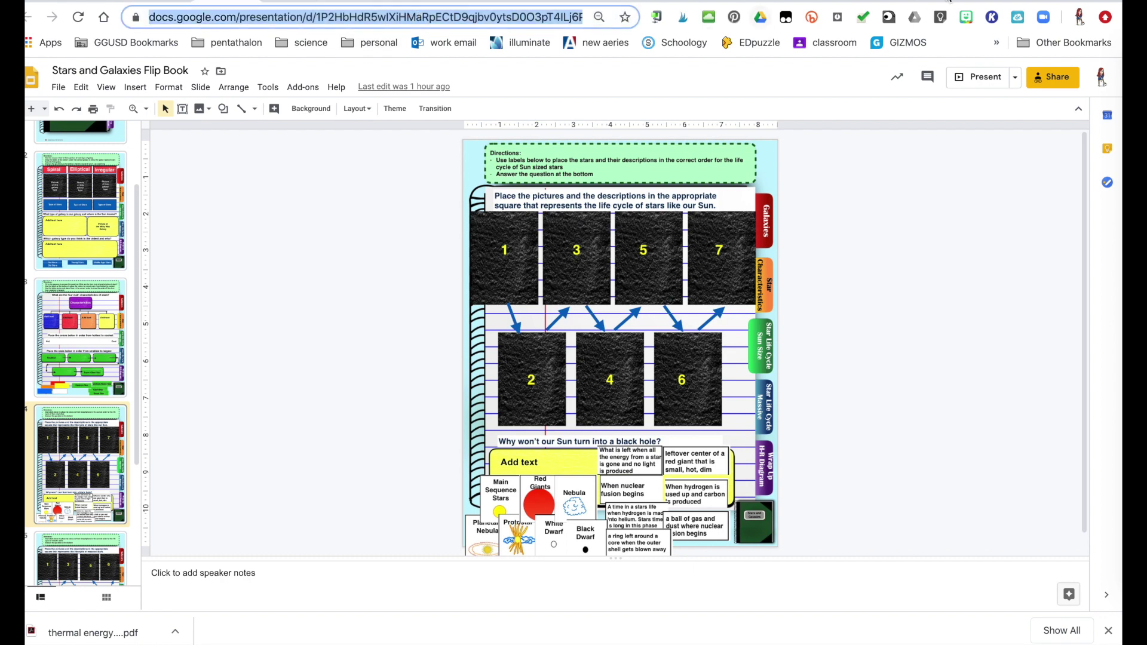
pyautogui.click(1037, 2)
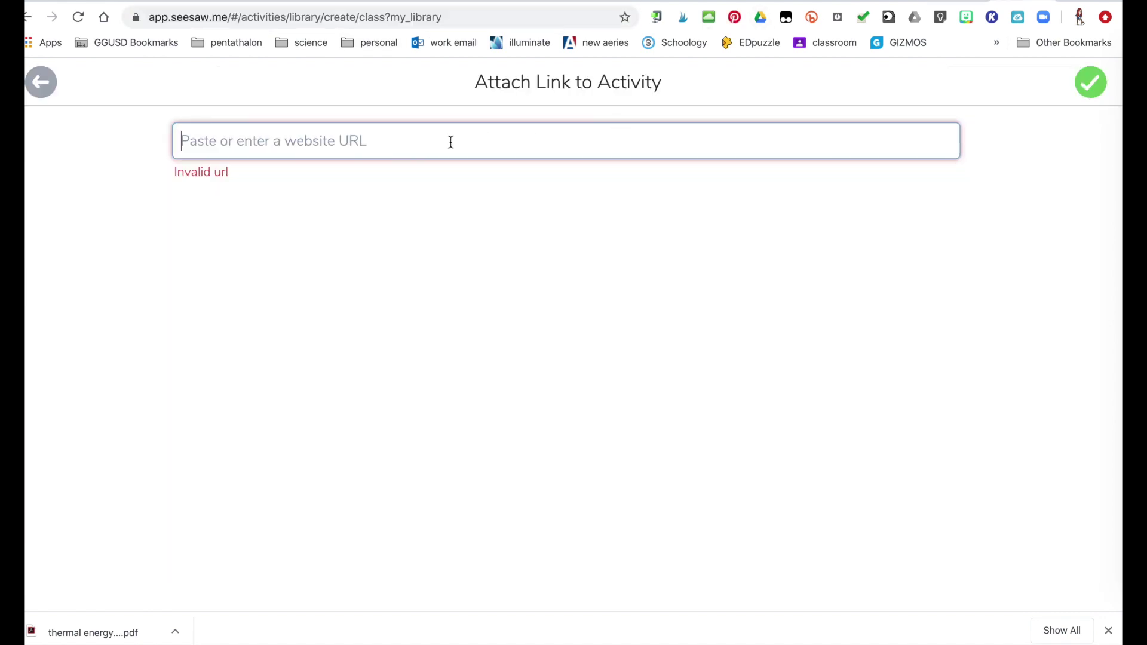
# Step: Paste the presentation address and attach it as a plain link
pyautogui.click(1090, 81)
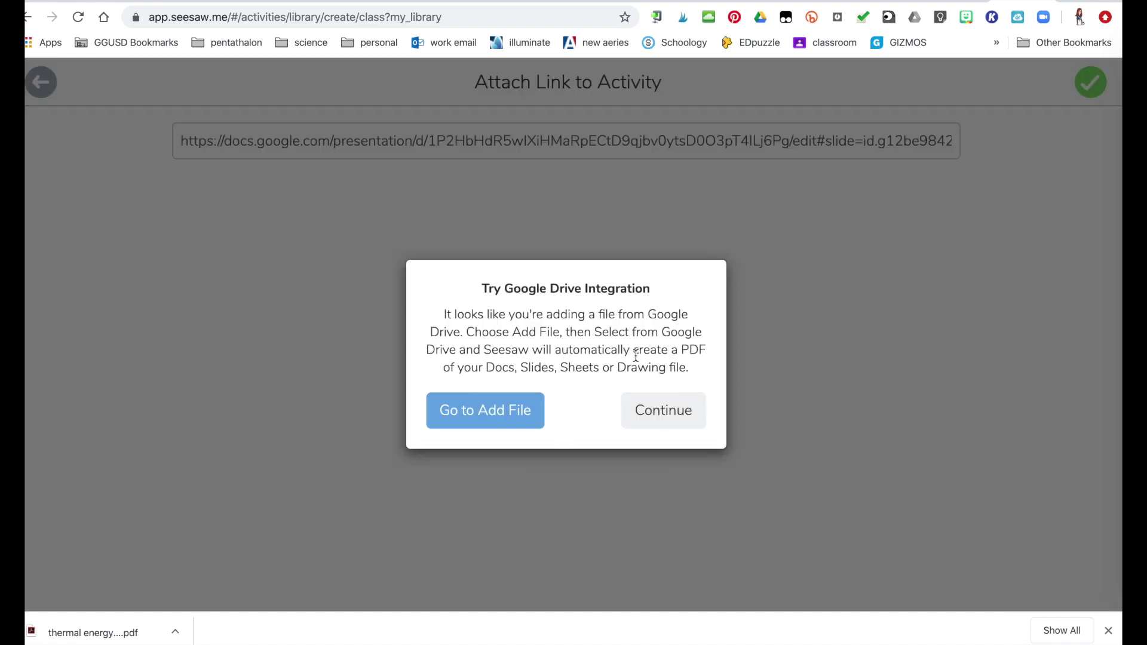
pyautogui.click(663, 409)
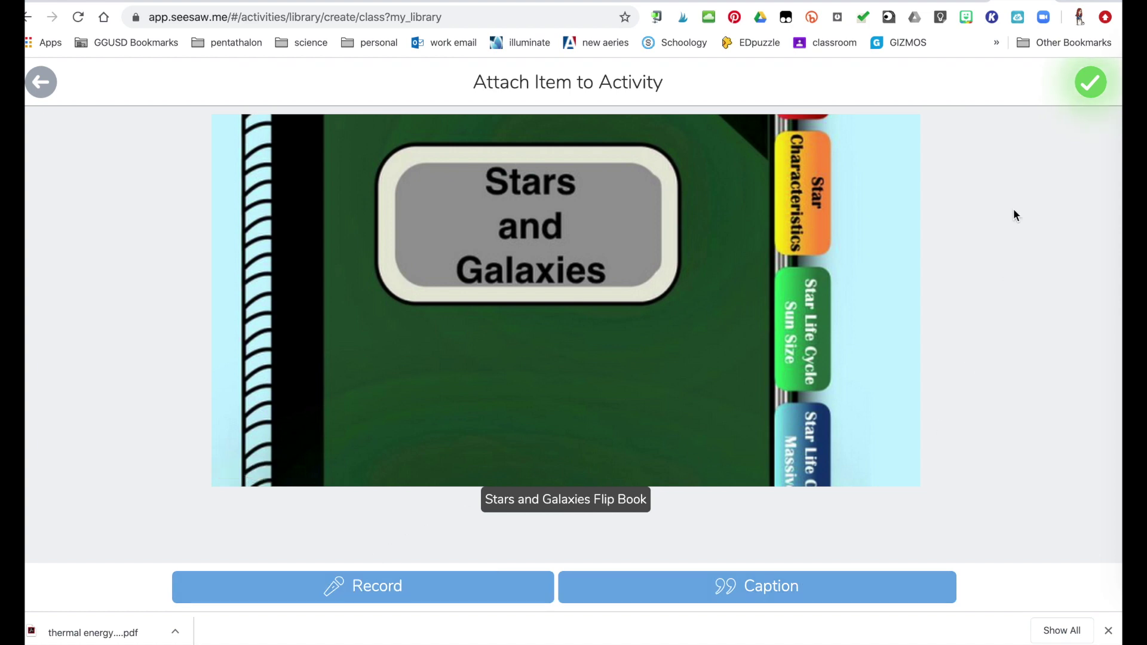
# Step: Save the activity with the flip book link and assign it to the Practice class
pyautogui.click(1094, 84)
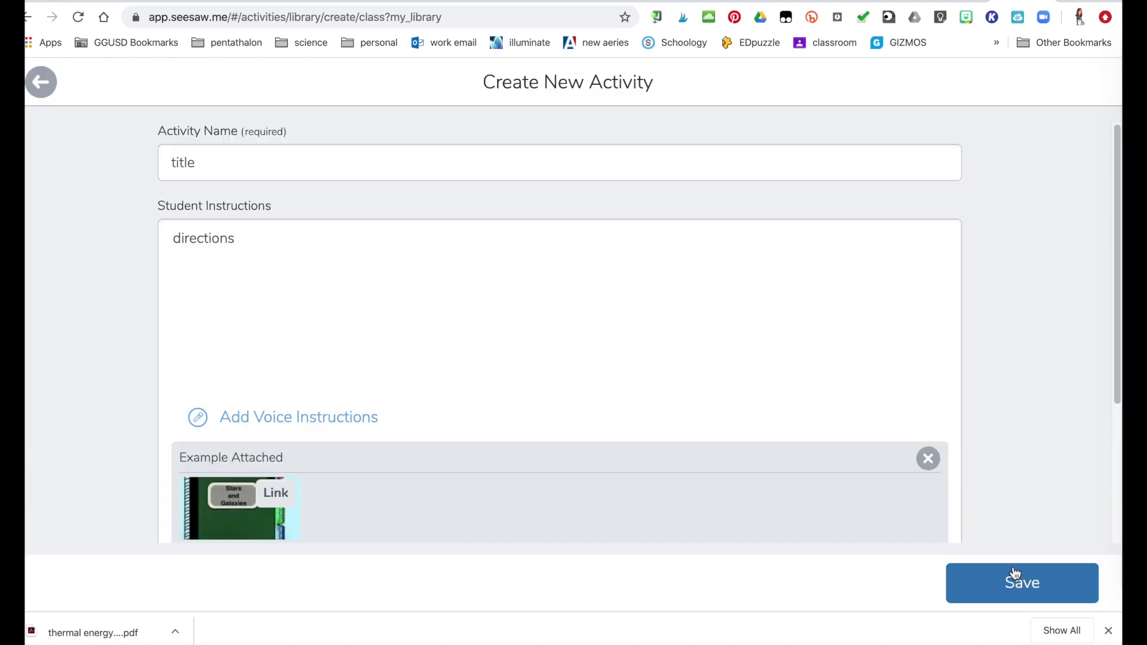
pyautogui.click(1015, 582)
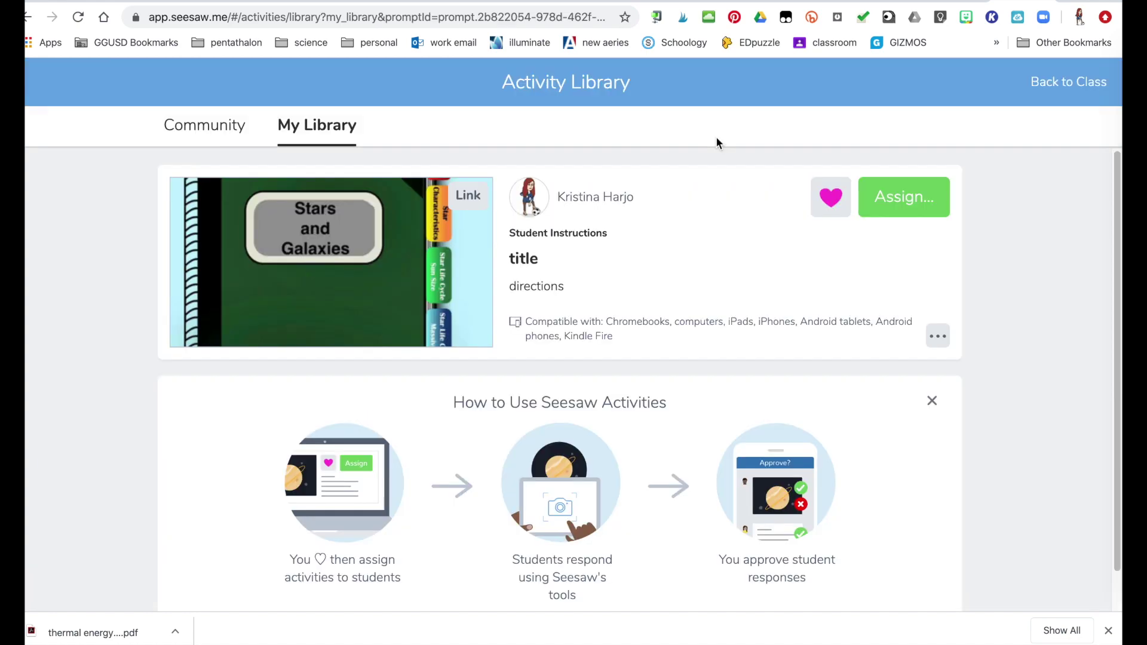
pyautogui.click(915, 199)
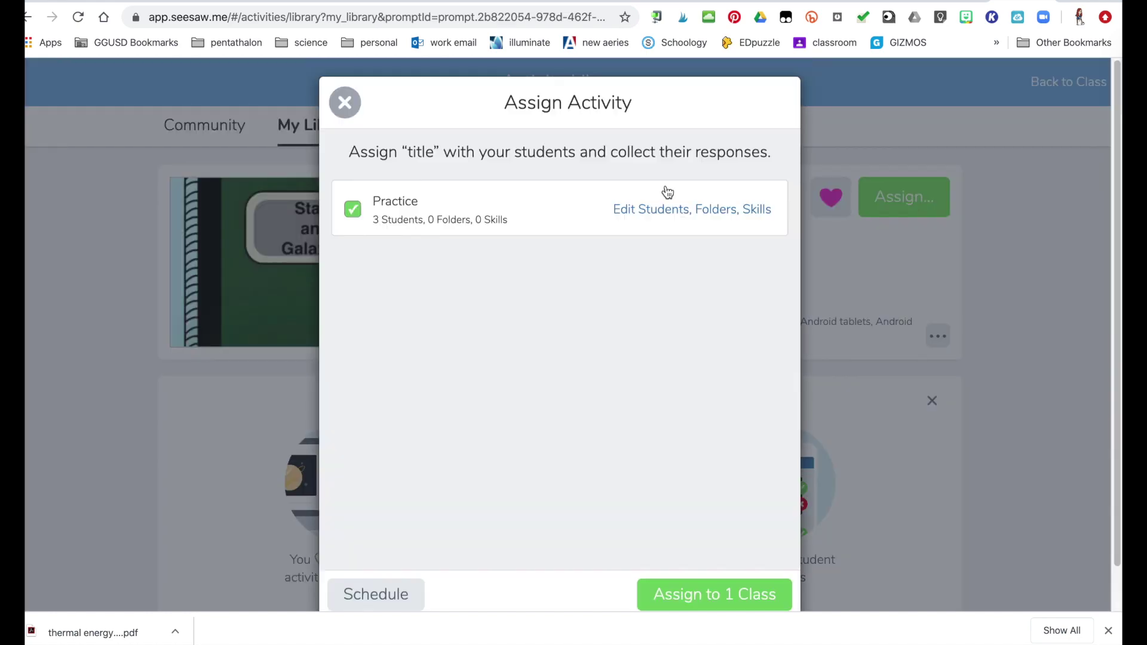
pyautogui.click(746, 593)
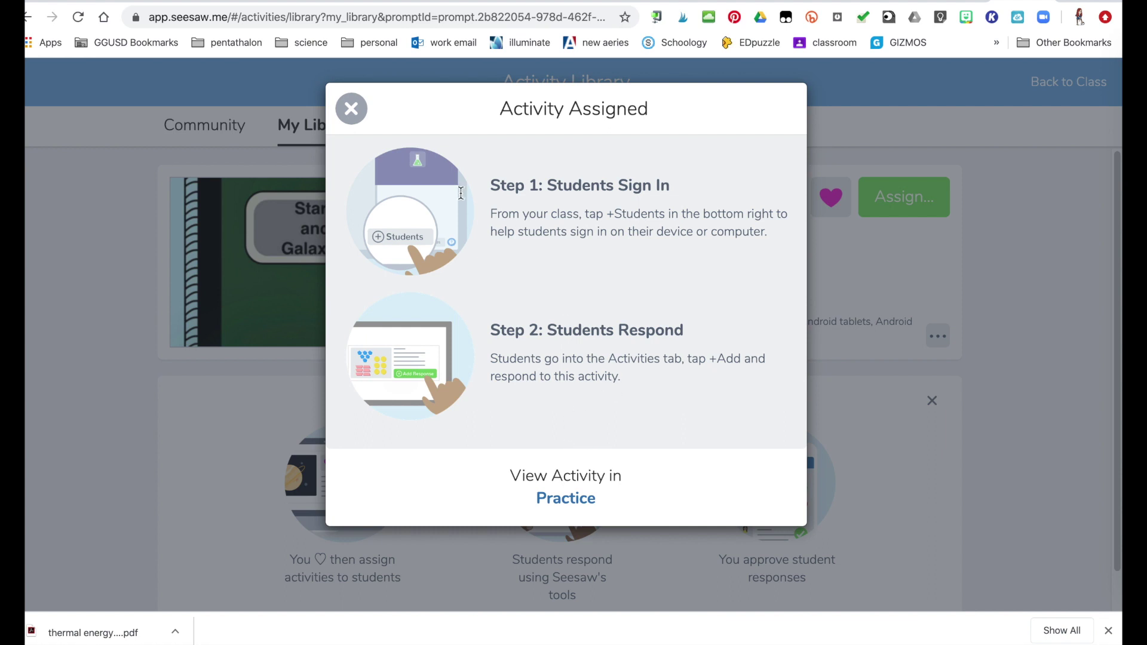
pyautogui.click(351, 109)
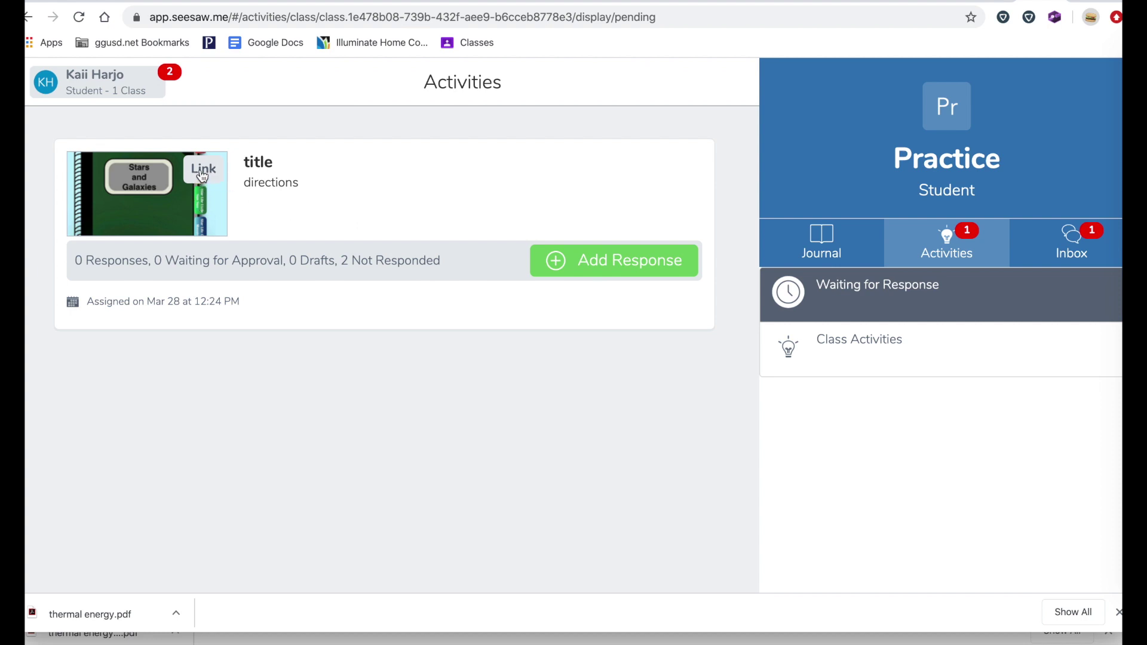
# Step: Make an editable copy of the entire linked flip book presentation
pyautogui.click(201, 174)
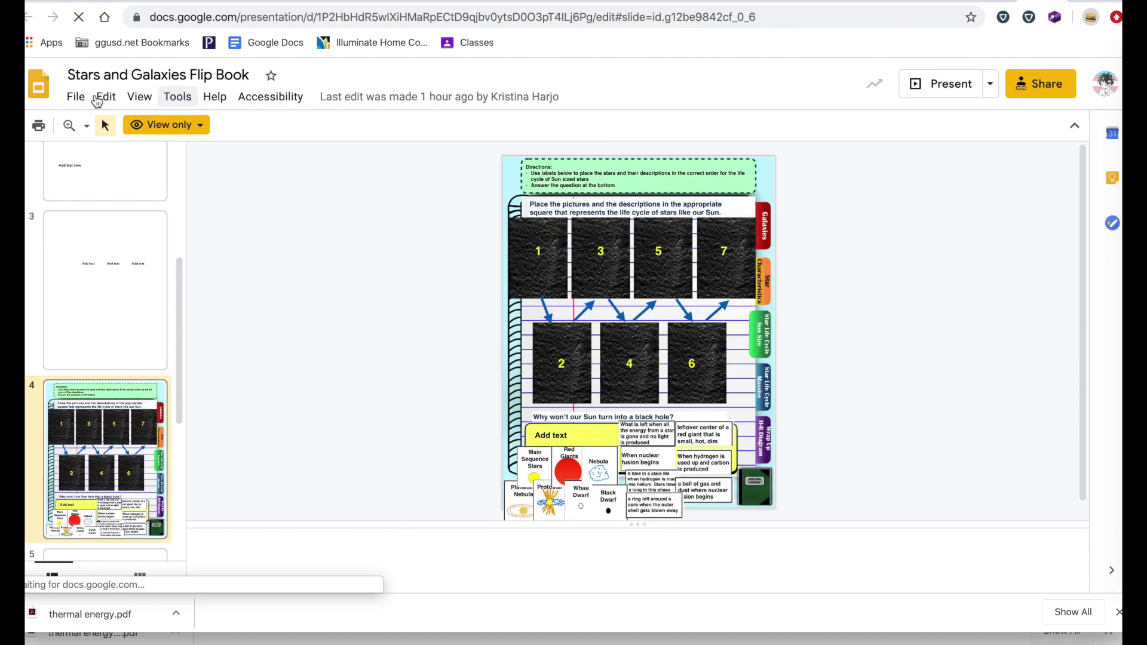
pyautogui.click(77, 97)
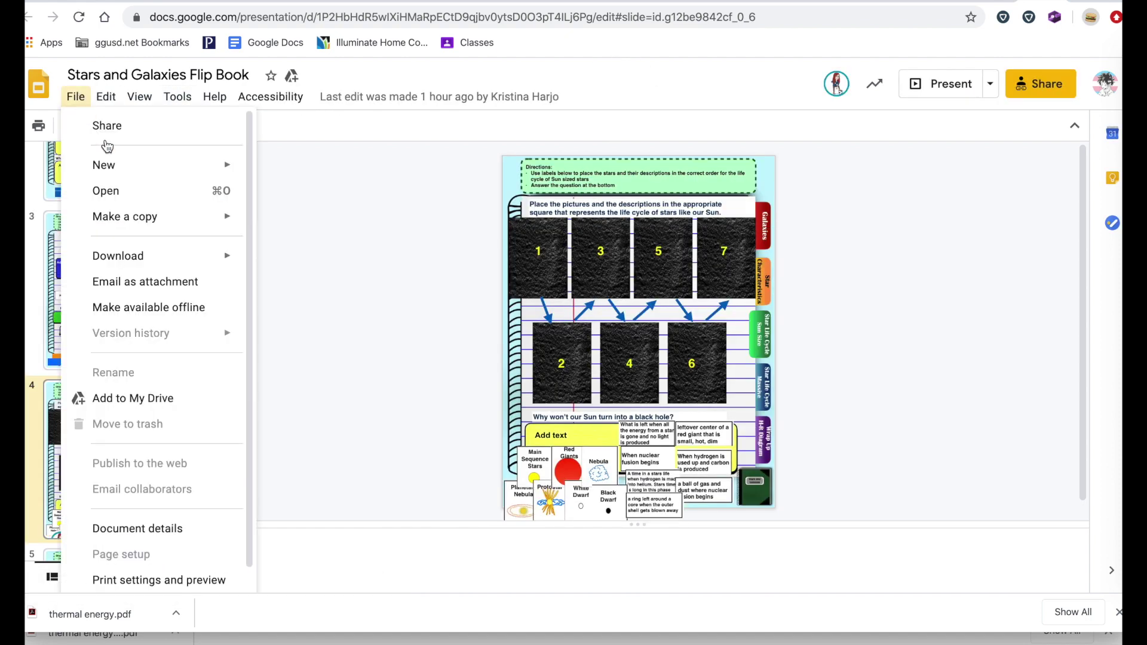
pyautogui.moveTo(124, 216)
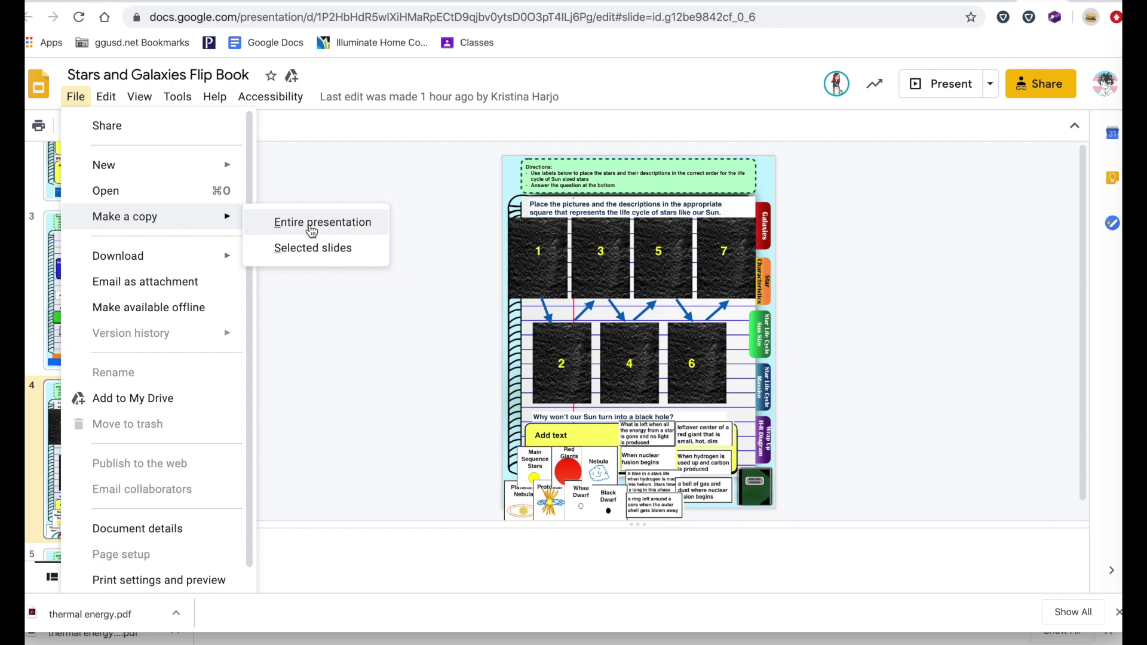
pyautogui.click(316, 231)
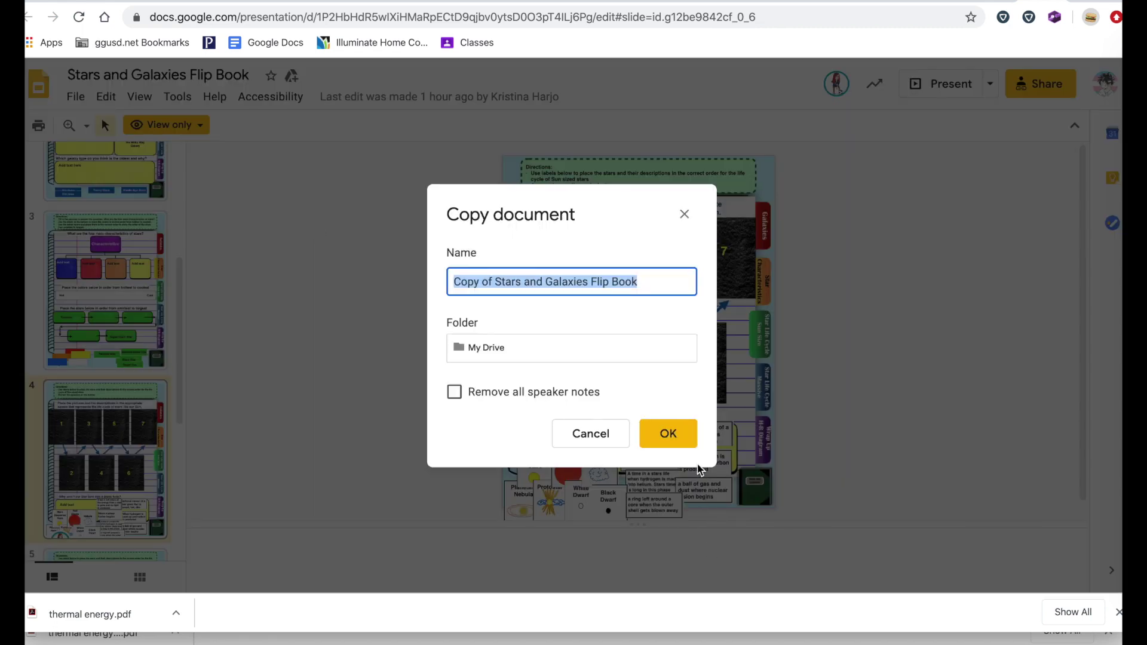
pyautogui.click(672, 435)
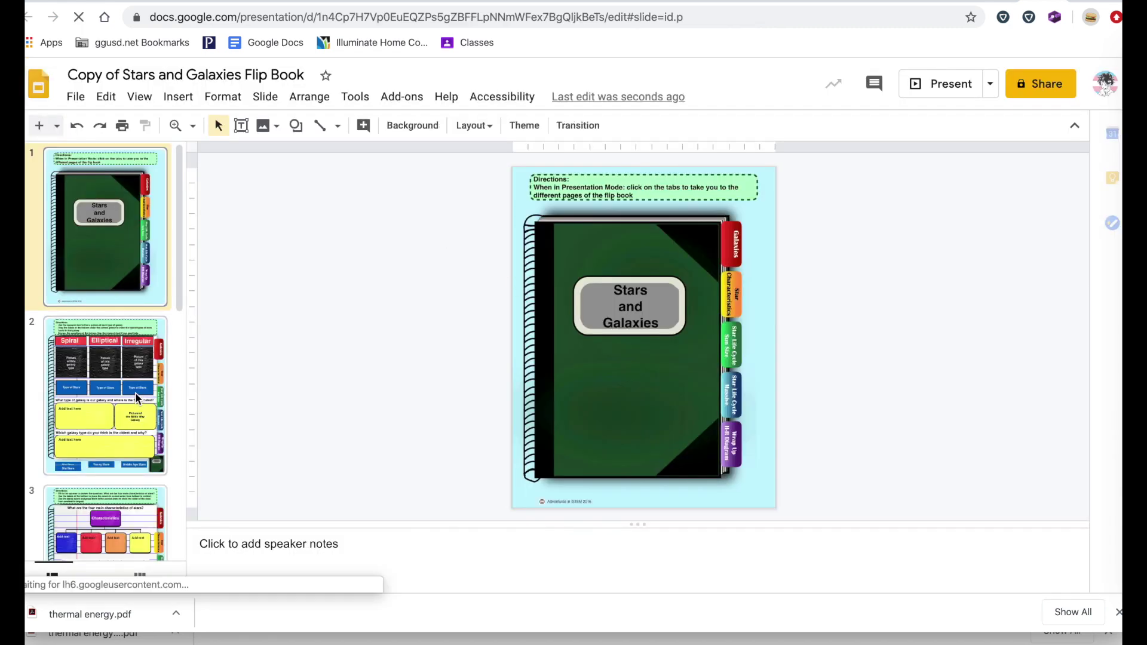
# Step: Browse slides 2 and 3 of the copied presentation
pyautogui.click(139, 400)
pyautogui.click(137, 502)
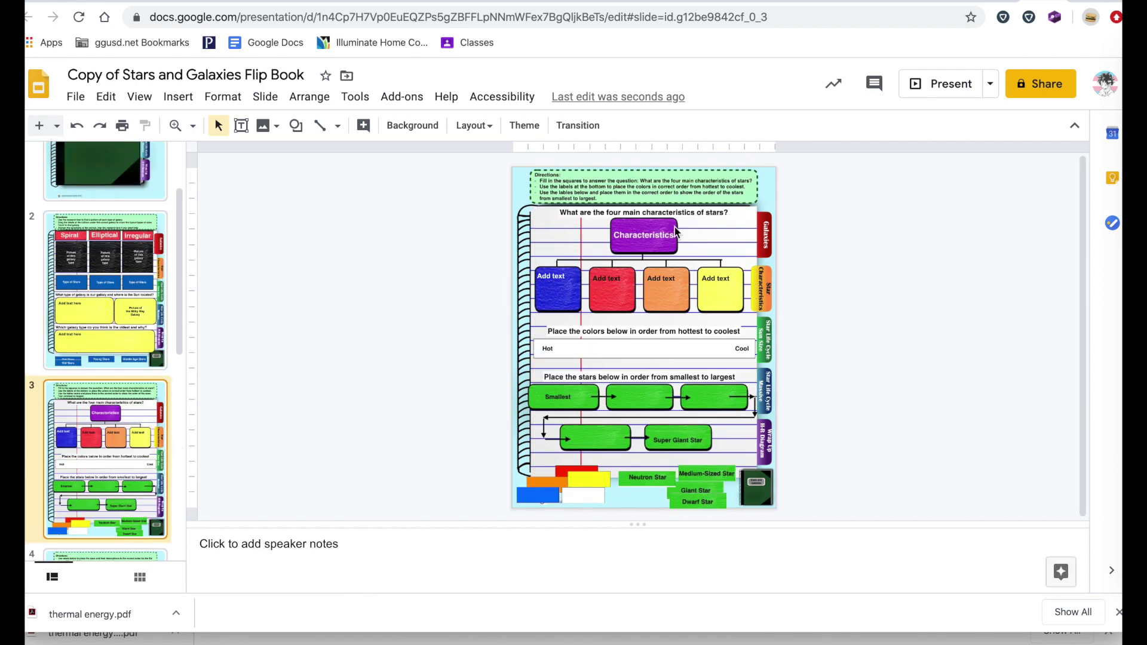
# Step: Return to the Seesaw student Activities list
pyautogui.click(896, 3)
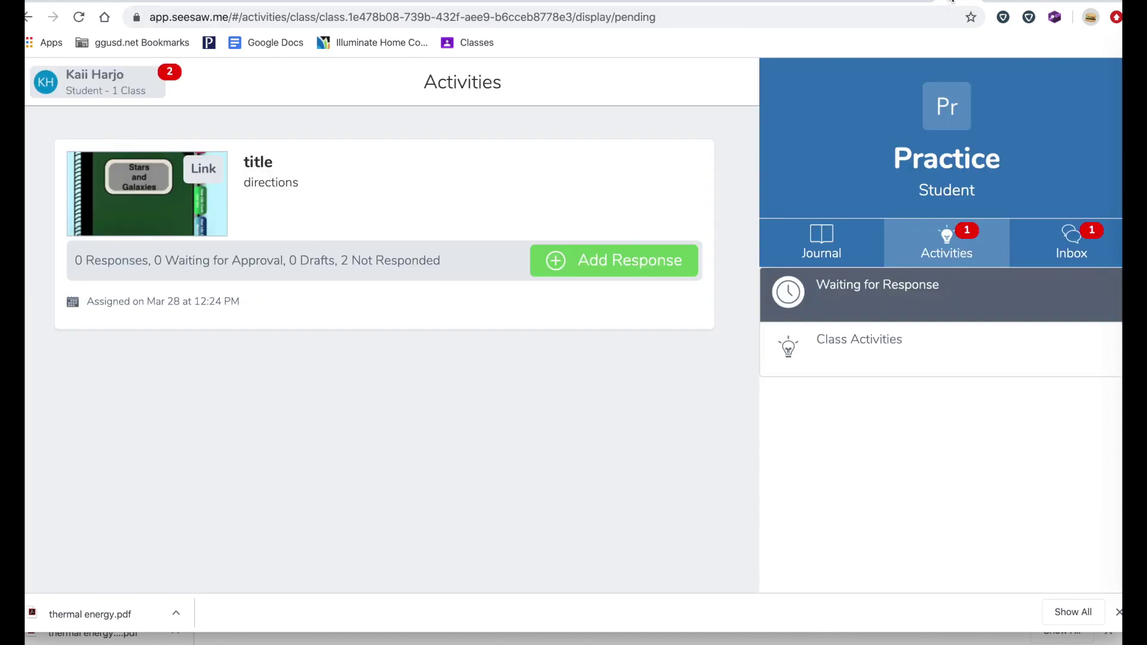